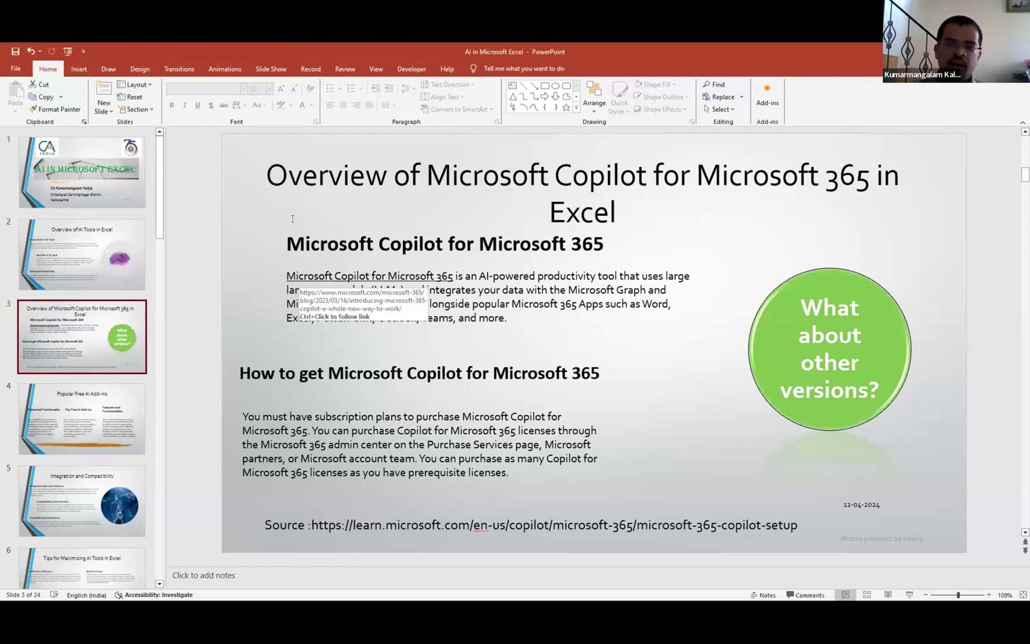
- Select the slide 1 thumbnail to begin the presentation from the first slide
{"action": "left_click", "coordinate": [92, 169]}
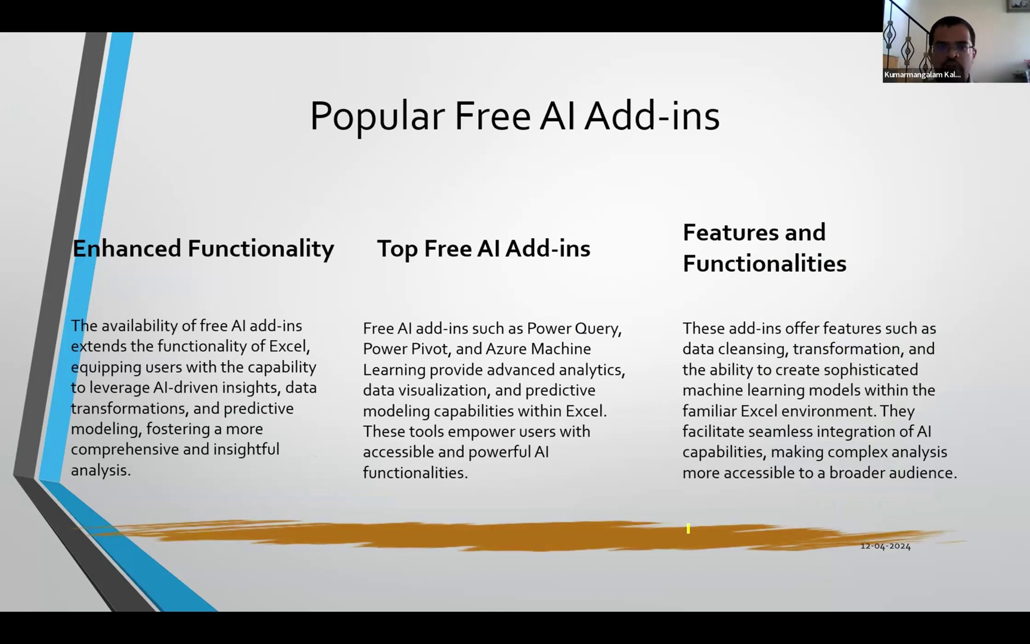
- Advance the slideshow to the Integration and Compatibility slide
{"action": "key", "text": "Right"}
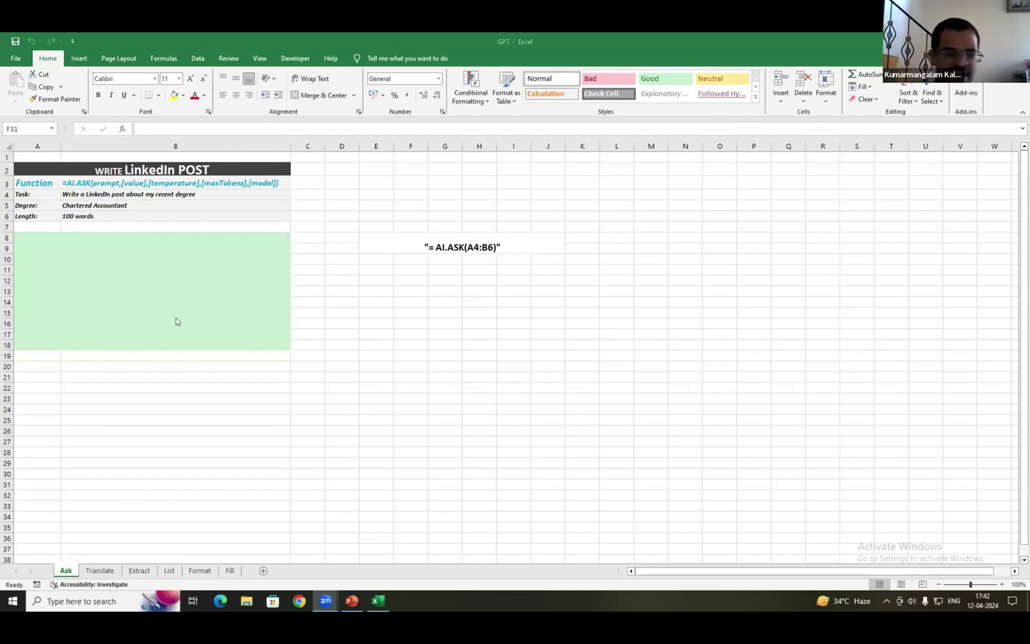
{"action": "left_click", "coordinate": [127, 268]}
{"action": "left_click", "coordinate": [127, 267]}
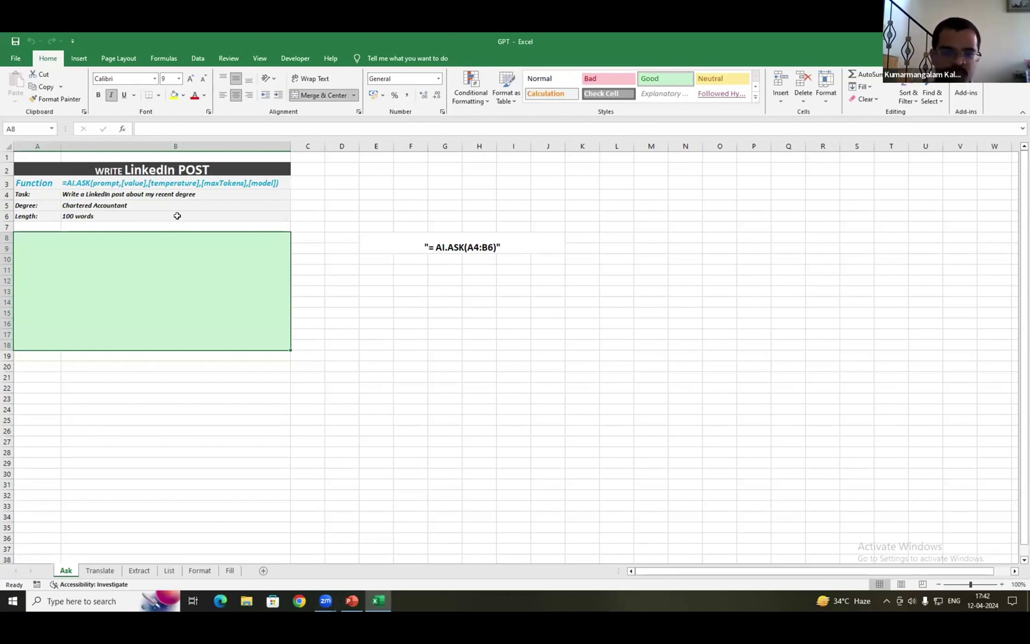
{"action": "left_click", "coordinate": [466, 246]}
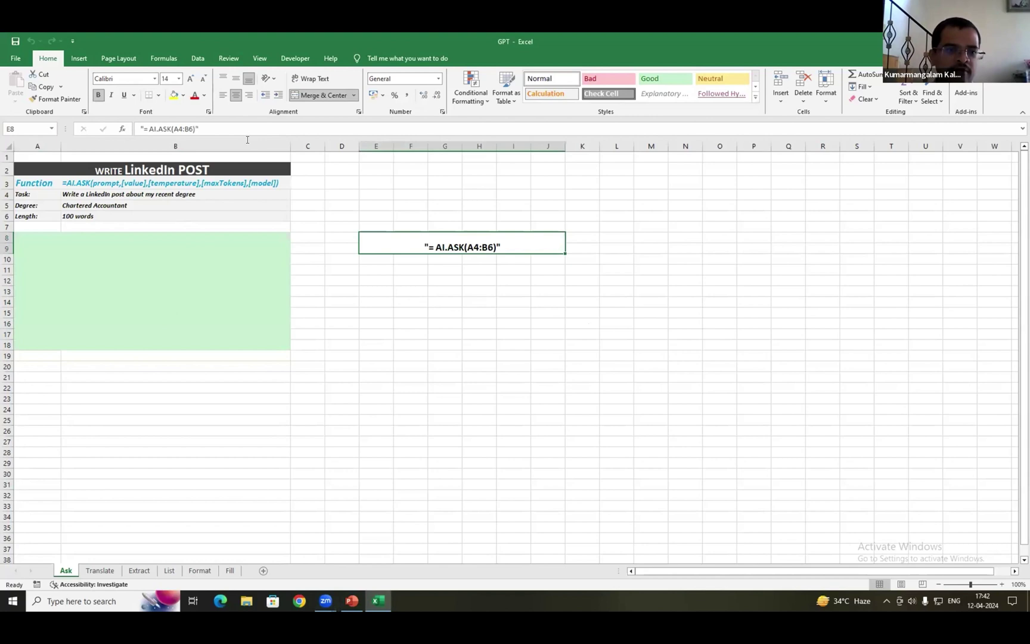
{"action": "left_click", "coordinate": [218, 130]}
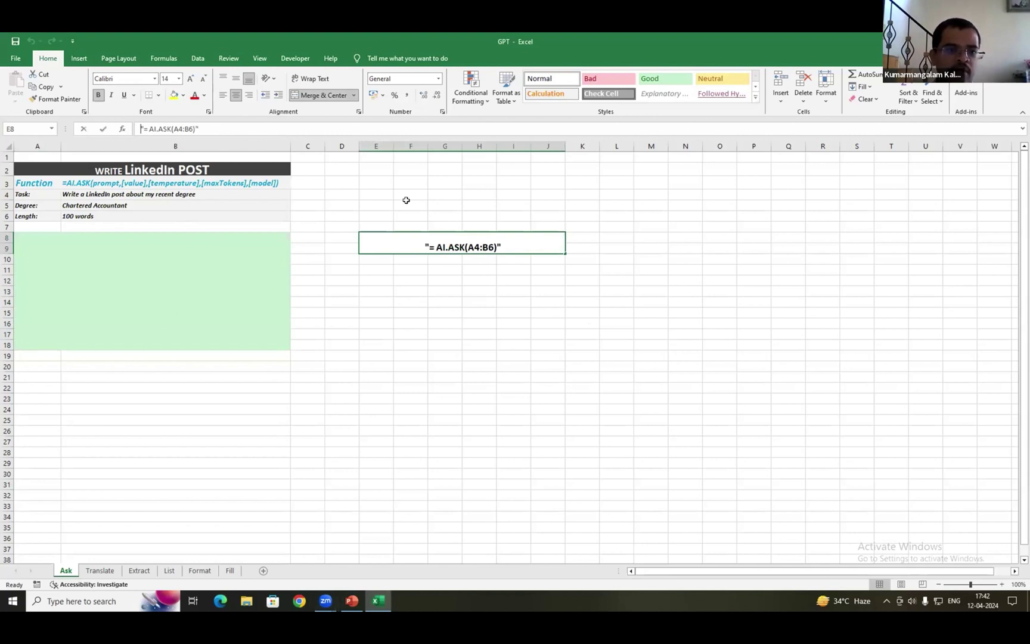
{"action": "key", "text": "Return"}
{"action": "double_click", "coordinate": [437, 220]}
{"action": "key", "text": "Escape"}
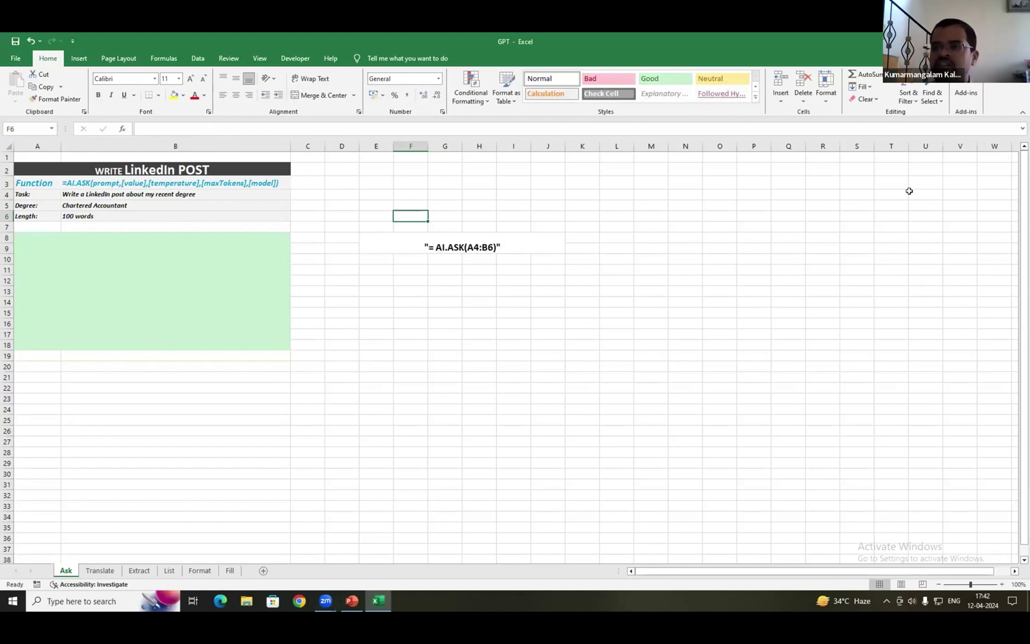
{"action": "left_click", "coordinate": [974, 89]}
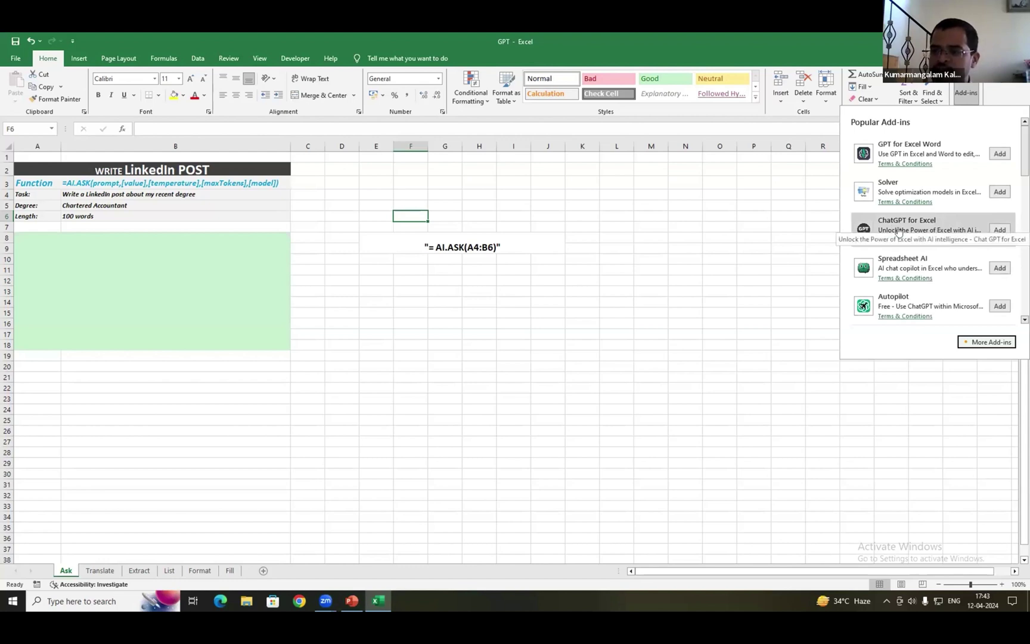
{"action": "left_click", "coordinate": [616, 237]}
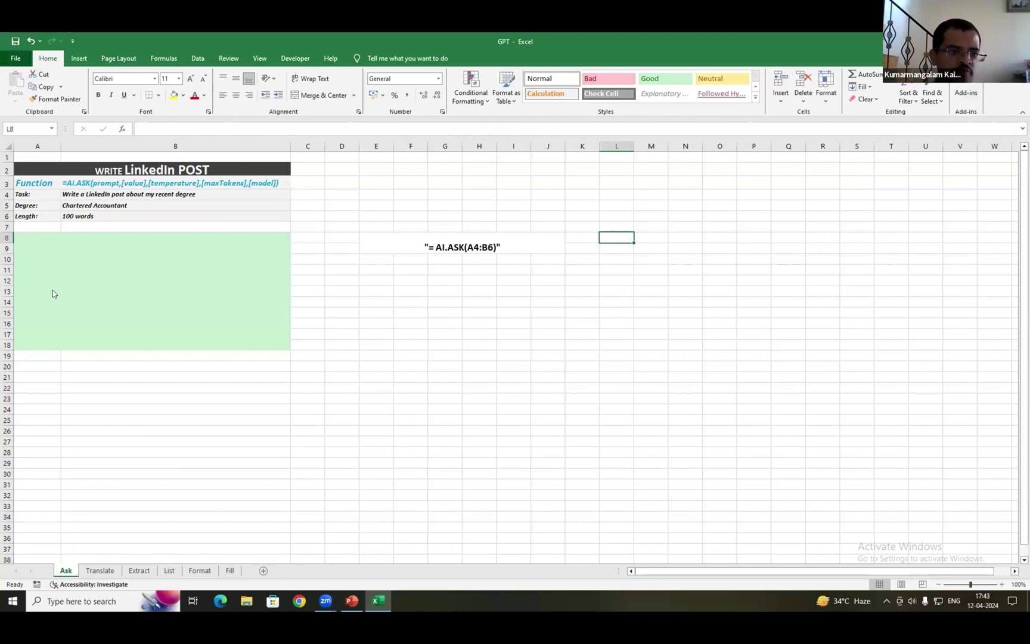
- Open the Office Add-ins store via Get Add-ins in the File backstage
{"action": "key", "text": "alt+f"}
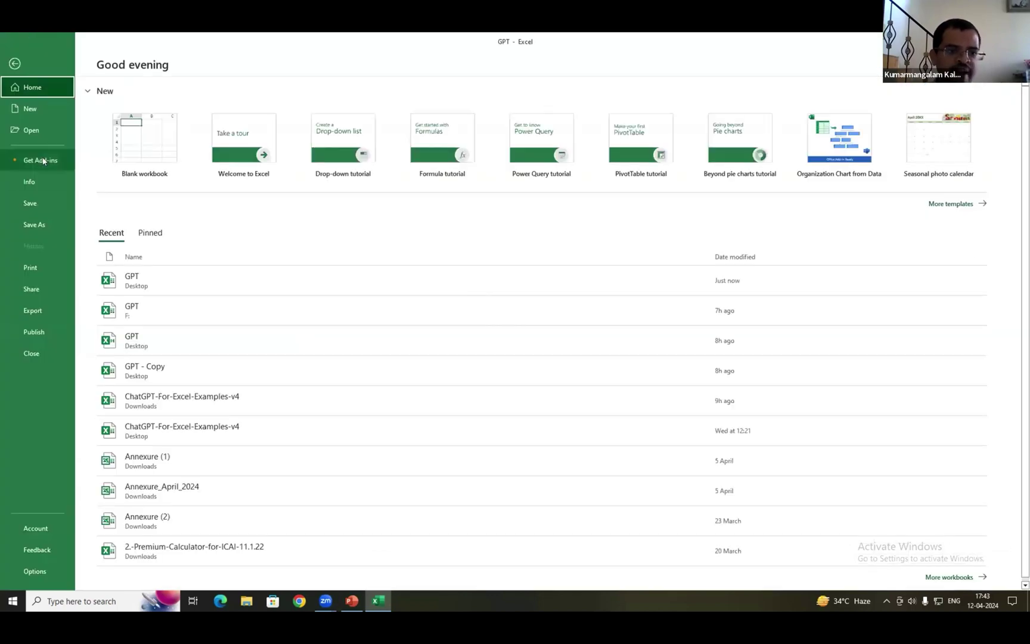
{"action": "left_click", "coordinate": [40, 160]}
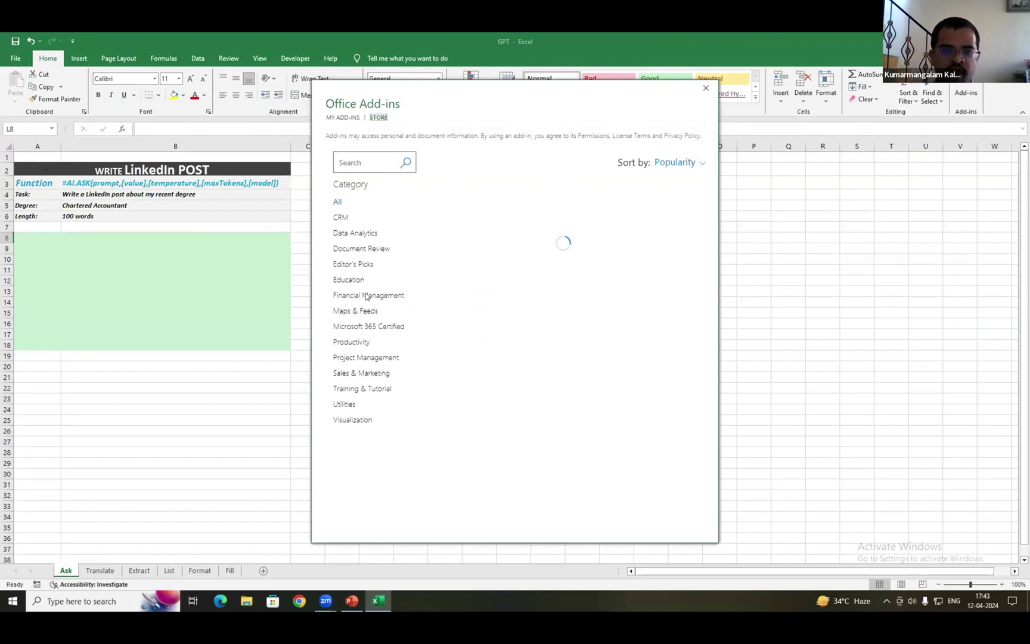
- Search the add-in store for 'gpt' and choose Add for ChatGPT for Excel
{"action": "left_click", "coordinate": [360, 162]}
{"action": "type", "text": "gpt"}
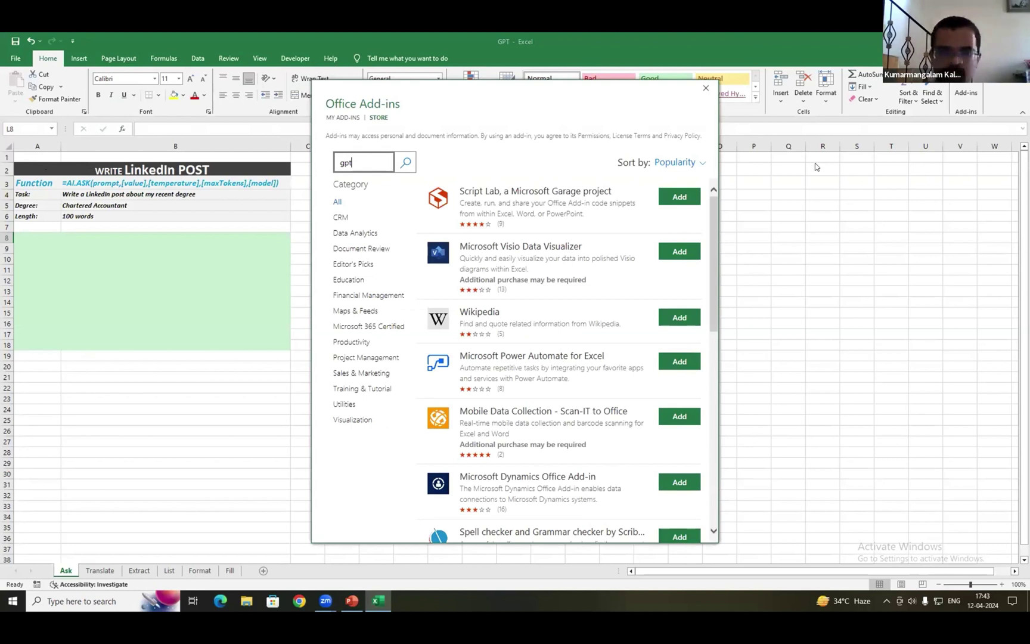
{"action": "left_click", "coordinate": [407, 164]}
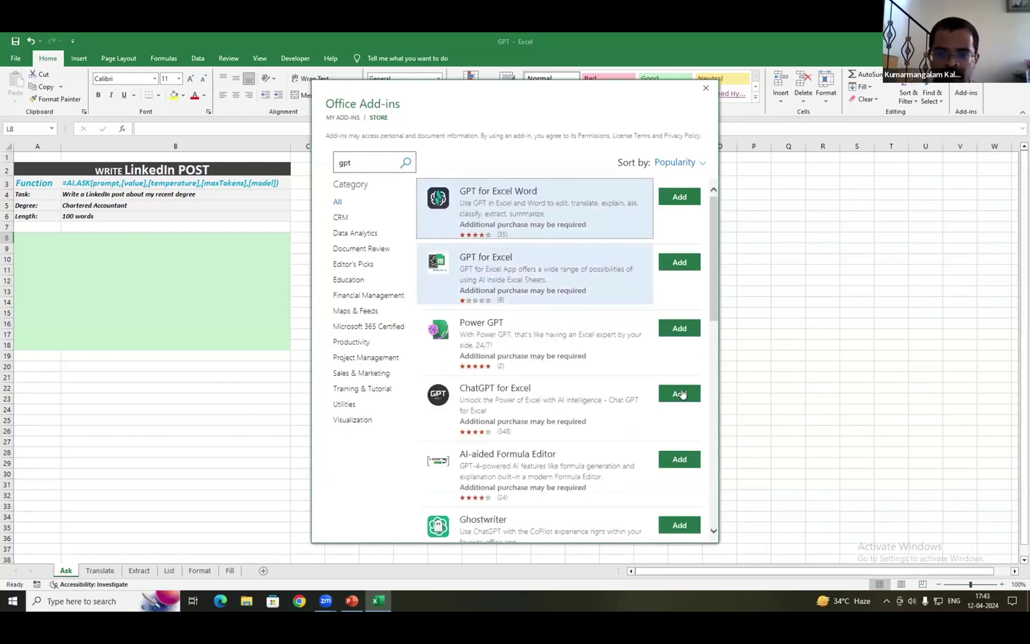
{"action": "left_click", "coordinate": [681, 394]}
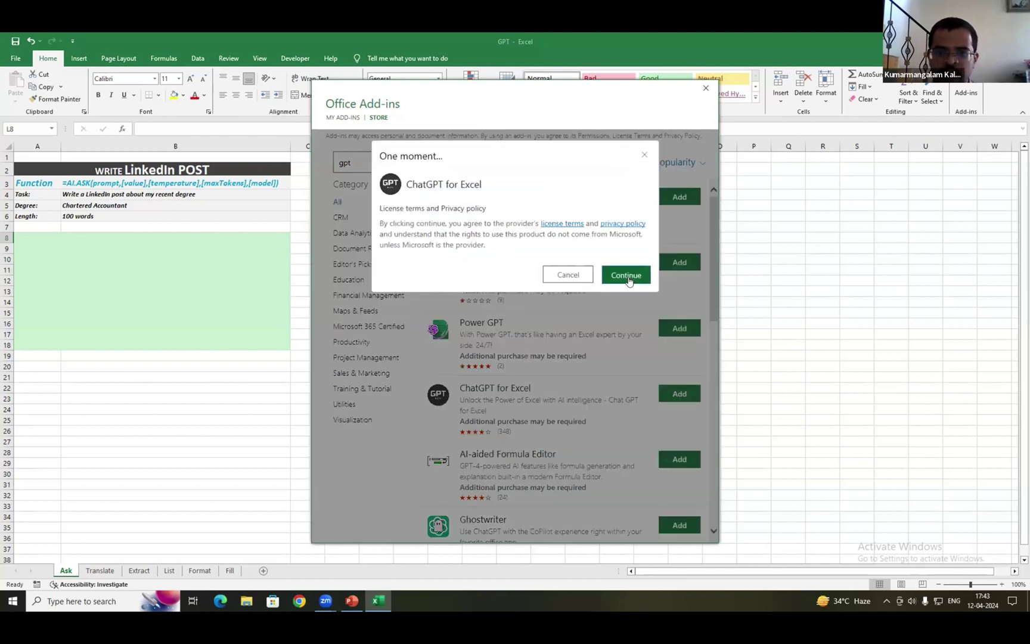
- Accept the ChatGPT for Excel license terms to install the add-in
{"action": "left_click", "coordinate": [627, 276]}
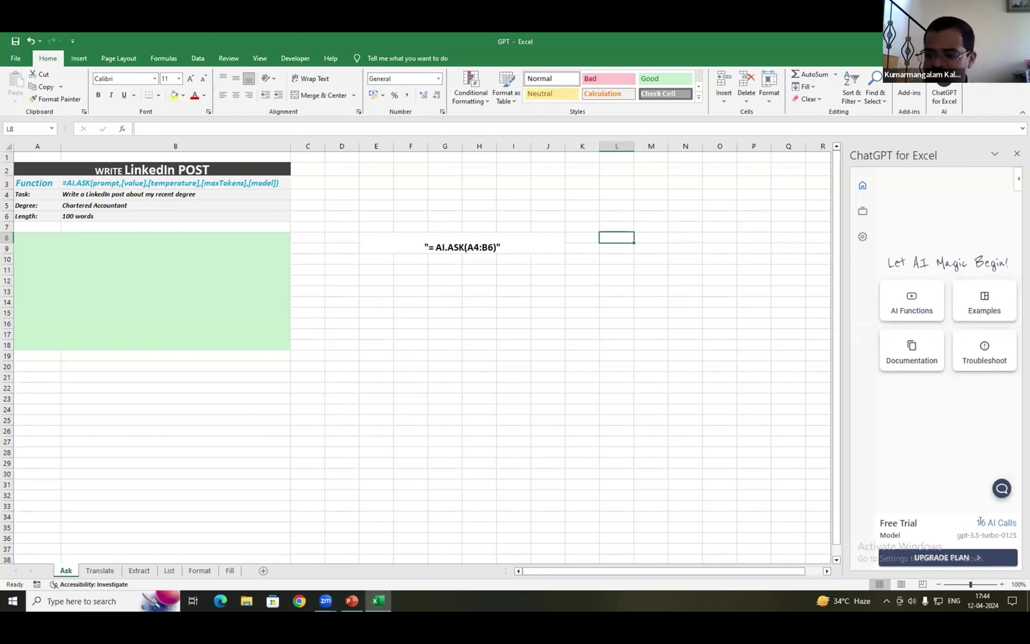
- Copy the example AI.ASK(A4:B6) formula text and attempt pasting it into the green area
{"action": "double_click", "coordinate": [437, 248]}
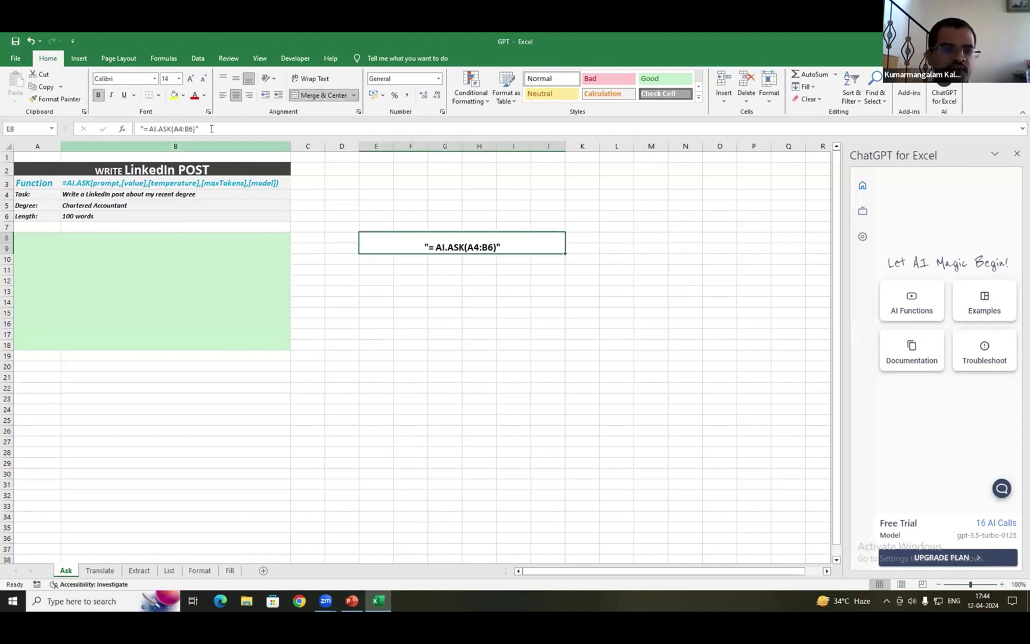
{"action": "triple_click", "coordinate": [170, 129]}
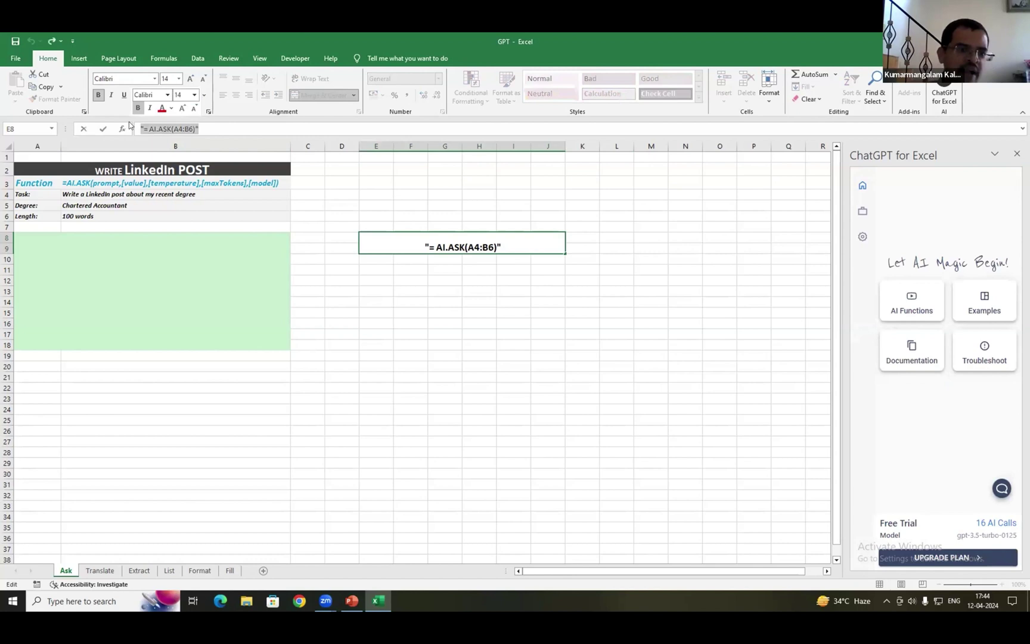
{"action": "left_click", "coordinate": [99, 282]}
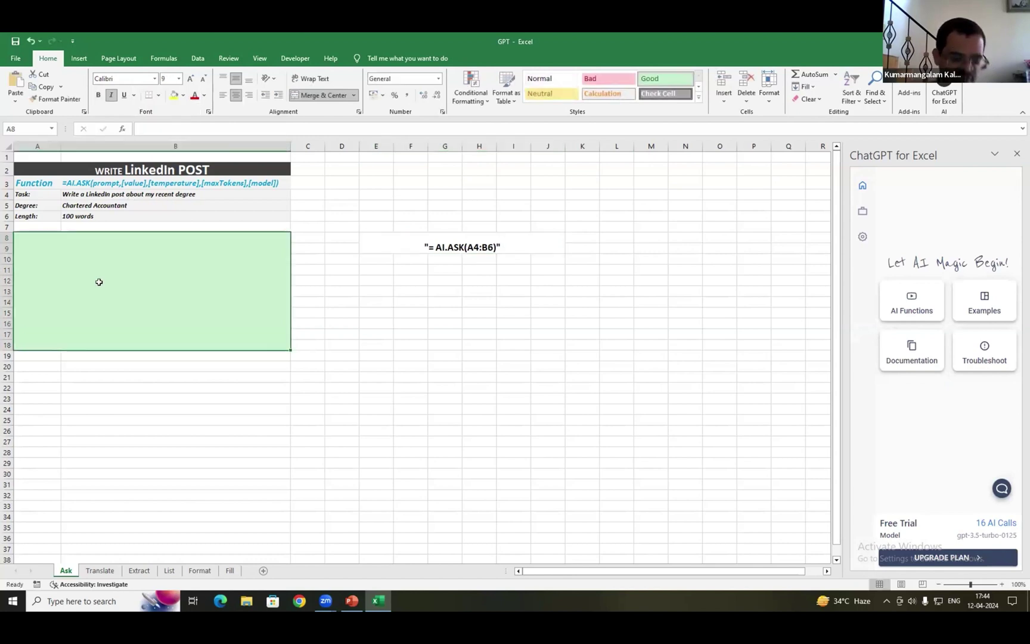
{"action": "key", "text": "ctrl+v"}
{"action": "left_click", "coordinate": [541, 346]}
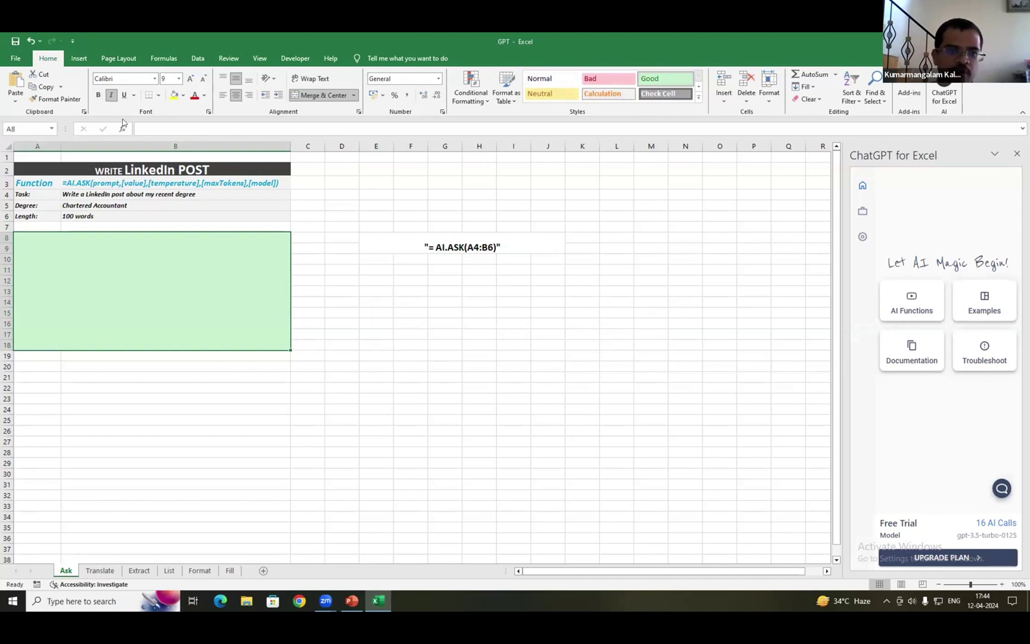
{"action": "left_click", "coordinate": [483, 241]}
{"action": "left_click_drag", "start_coordinate": [207, 129], "coordinate": [140, 129]}
{"action": "key", "text": "ctrl+c"}
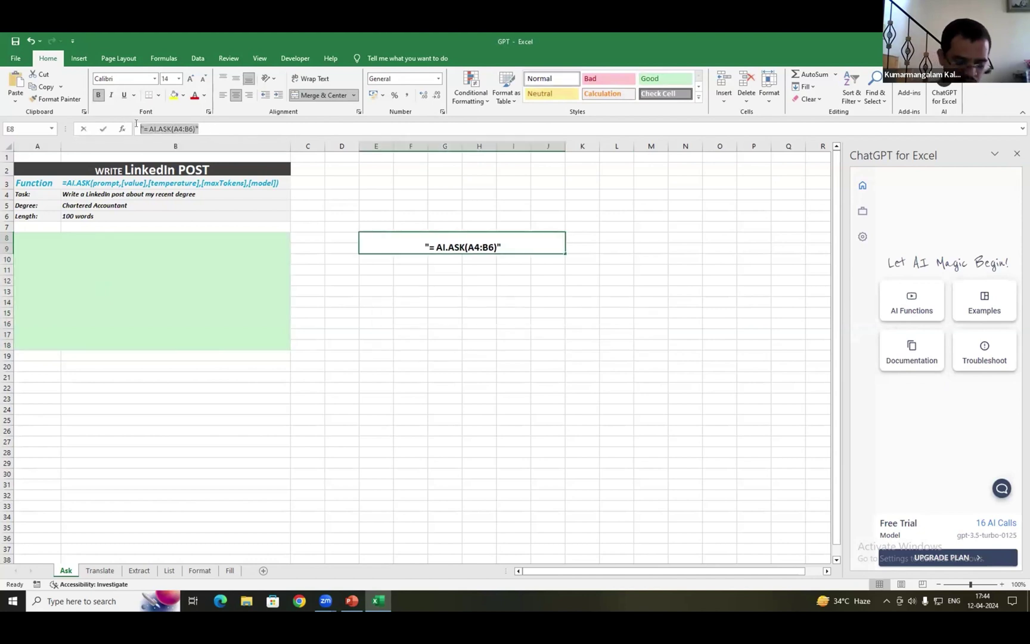
{"action": "left_click", "coordinate": [62, 264]}
{"action": "key", "text": "ctrl+v"}
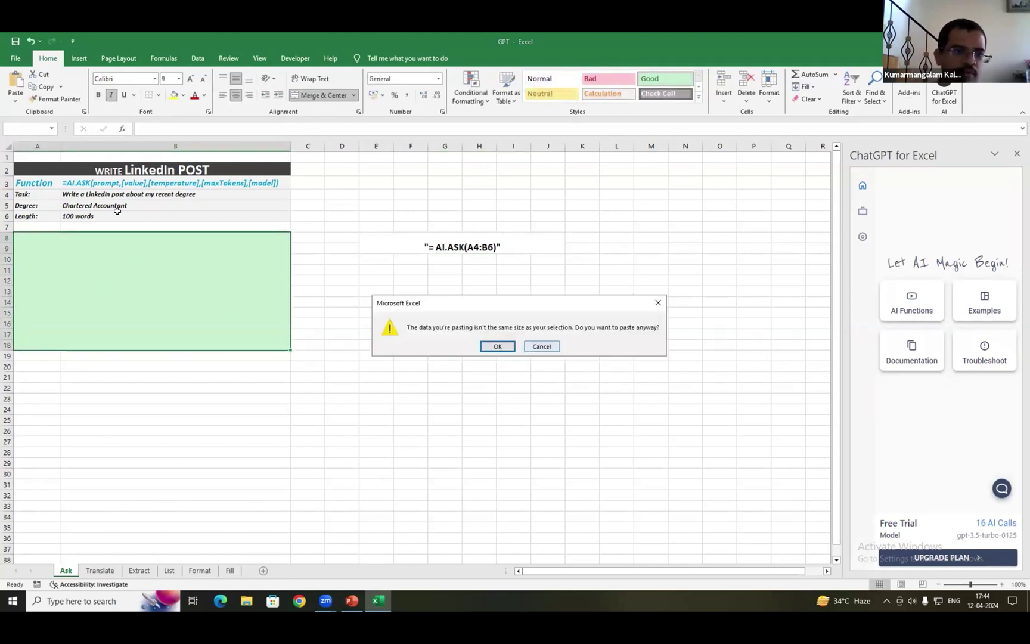
{"action": "key", "text": "Escape"}
- Paste =AI.ASK(A4:B6) into A8 and commit it to generate the LinkedIn post
{"action": "left_click", "coordinate": [176, 130]}
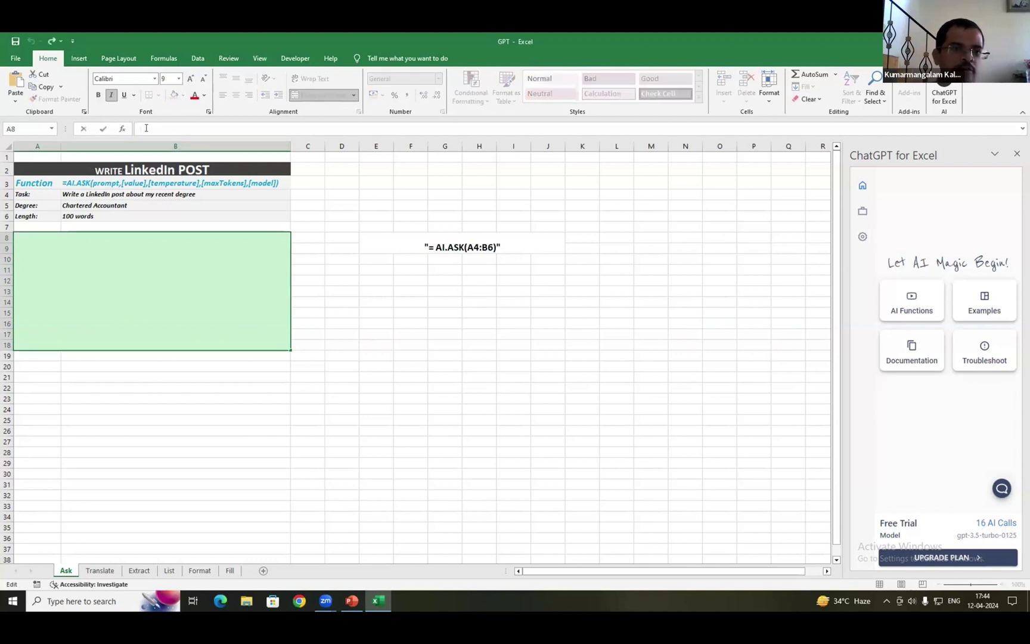
{"action": "key", "text": "ctrl+v"}
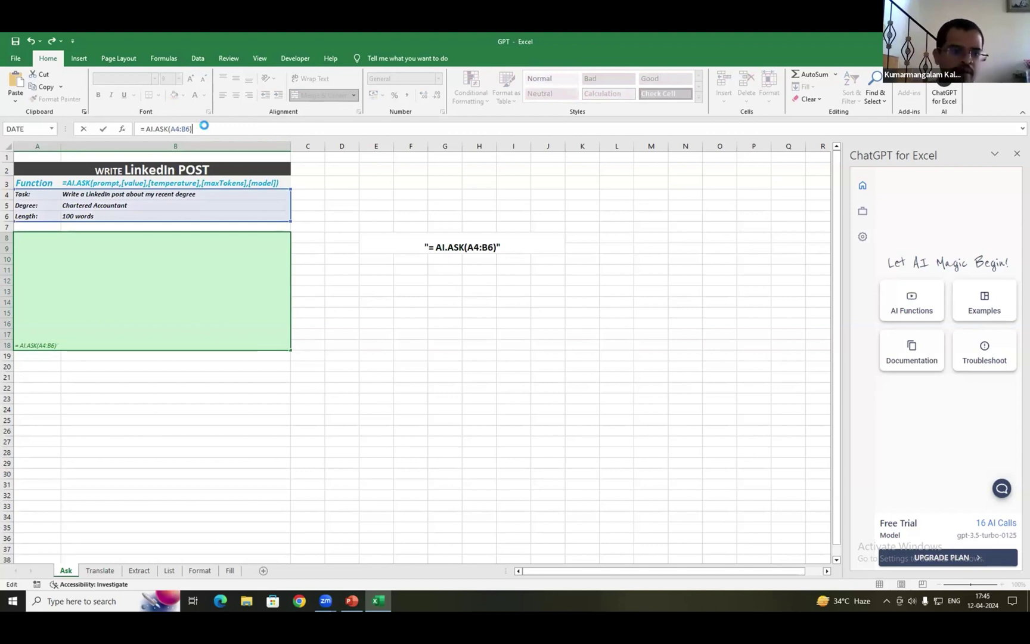
{"action": "key", "text": "Return"}
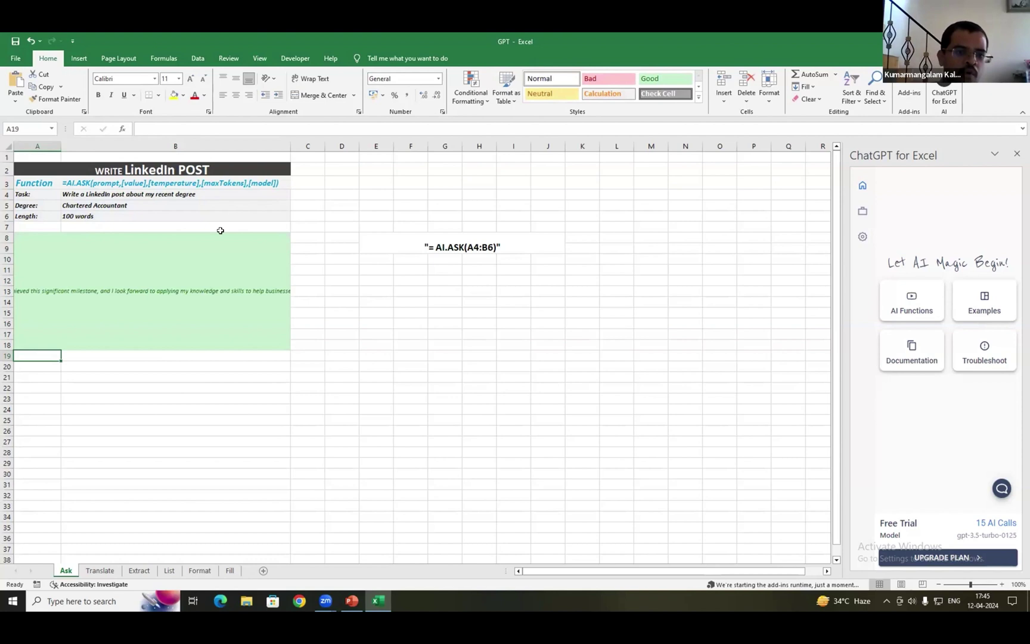
- Wrap the generated post text in A8 and move to the Translate sheet
{"action": "left_click", "coordinate": [201, 292]}
{"action": "left_click", "coordinate": [313, 78]}
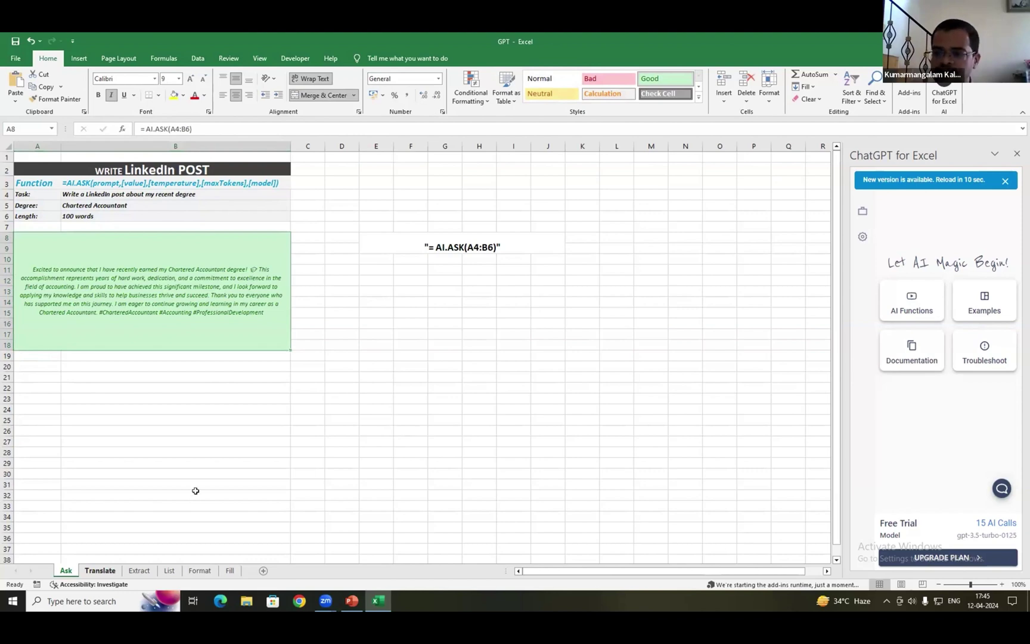
{"action": "key", "text": "ctrl+Page_Down"}
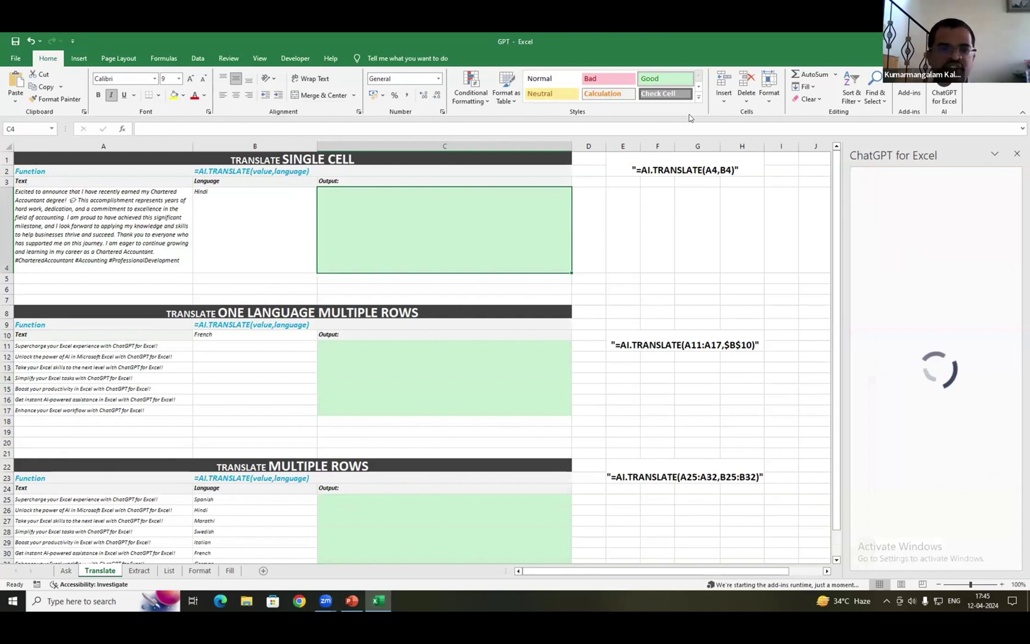
- Copy the example =AI.TRANSLATE(A4,B4) formula text
{"action": "left_click", "coordinate": [699, 168]}
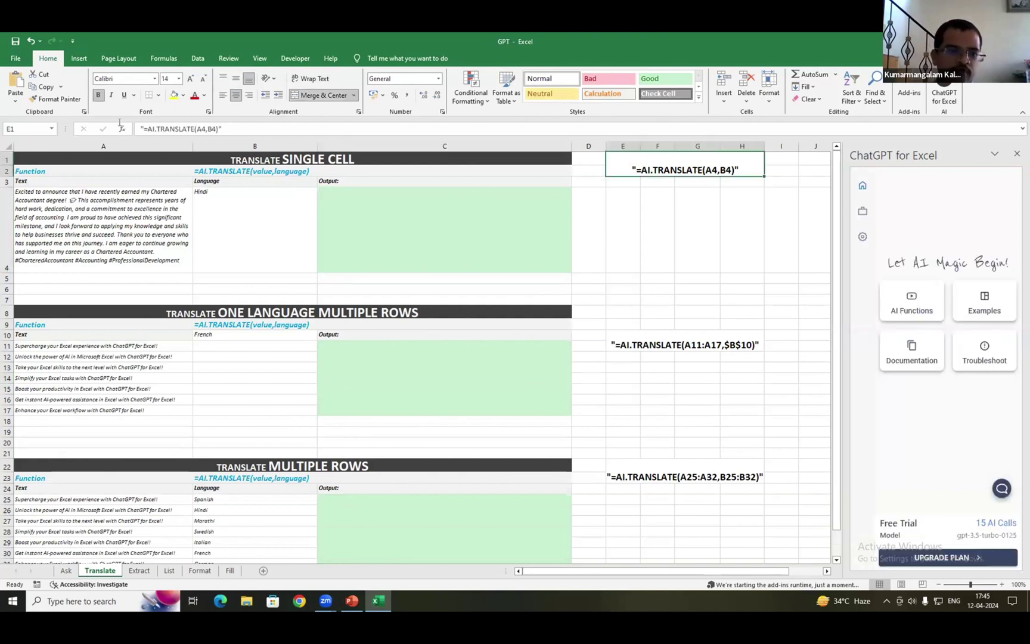
{"action": "left_click_drag", "start_coordinate": [222, 129], "coordinate": [140, 128]}
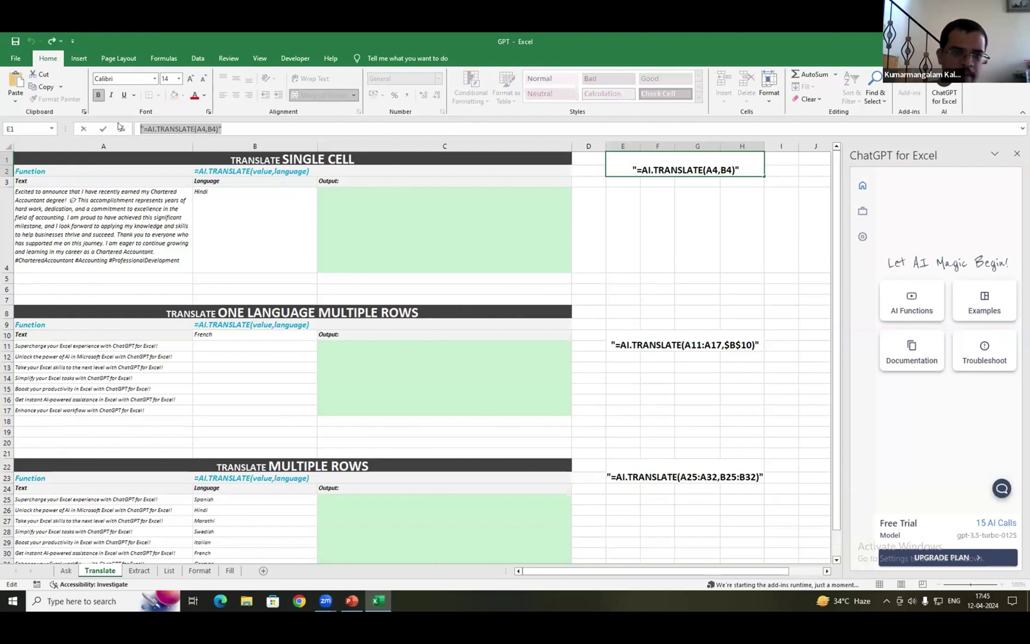
{"action": "key", "text": "ctrl+c"}
{"action": "key", "text": "Return"}
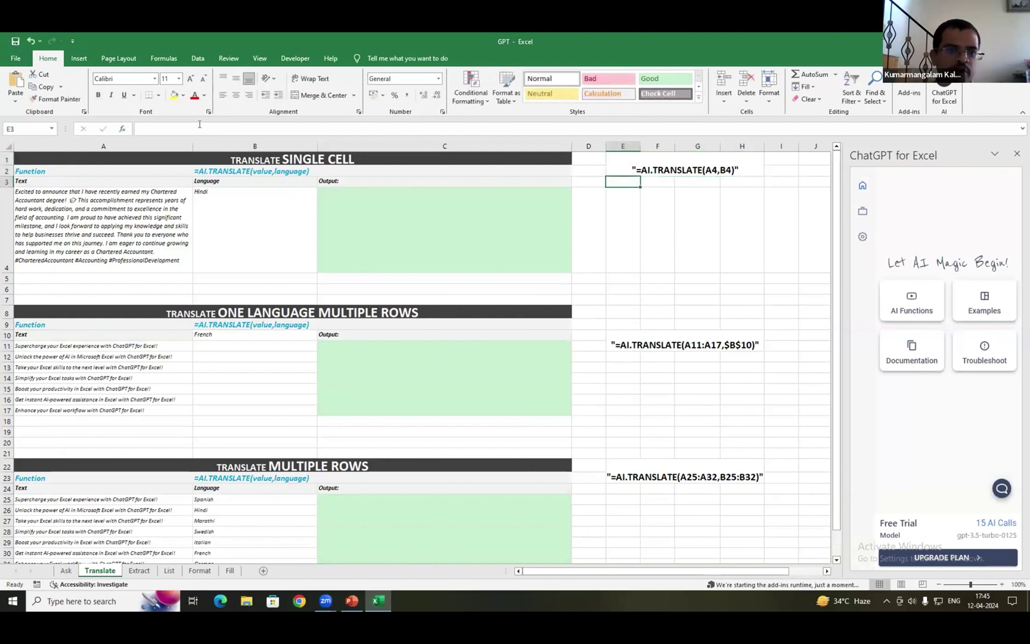
- Enter =AI.TRANSLATE(A4,B4) in C4, without the leading quote, for the Hindi translation
{"action": "left_click", "coordinate": [443, 230]}
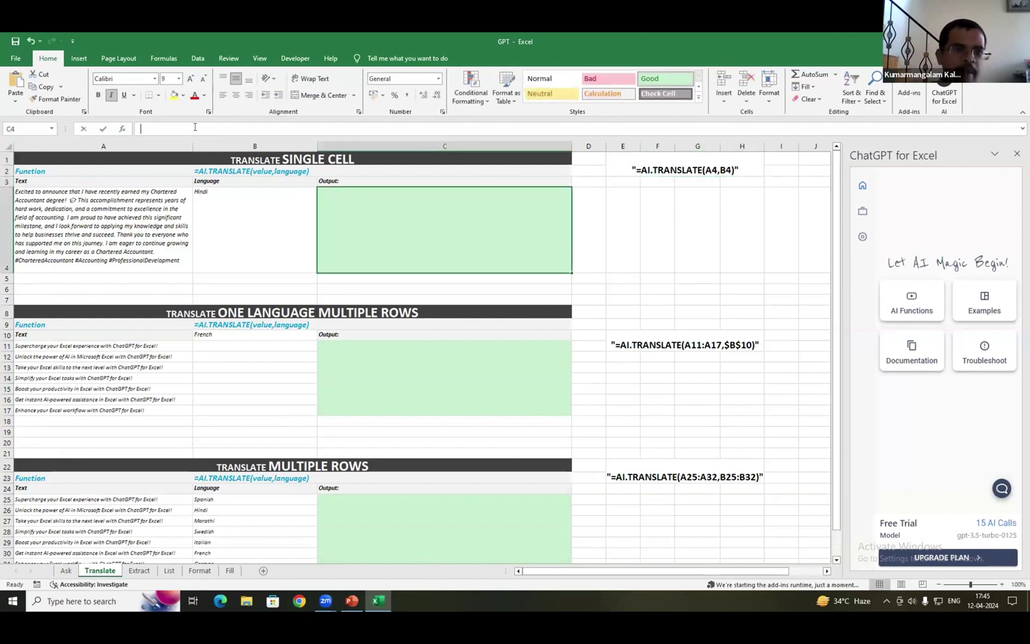
{"action": "left_click", "coordinate": [175, 129]}
{"action": "key", "text": "ctrl+v"}
{"action": "key", "text": "Delete"}
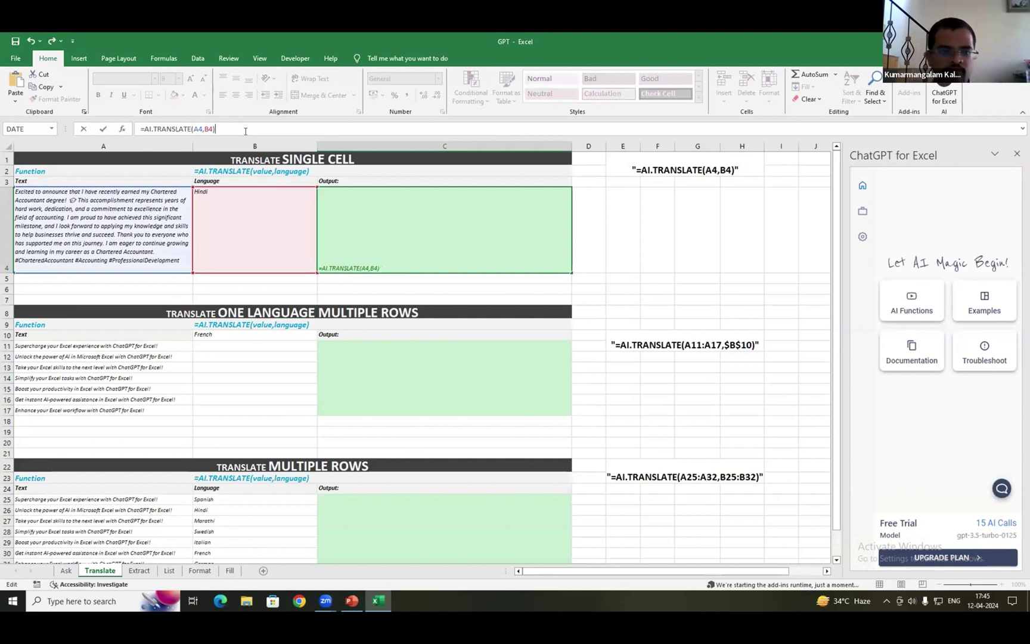
{"action": "key", "text": "Return"}
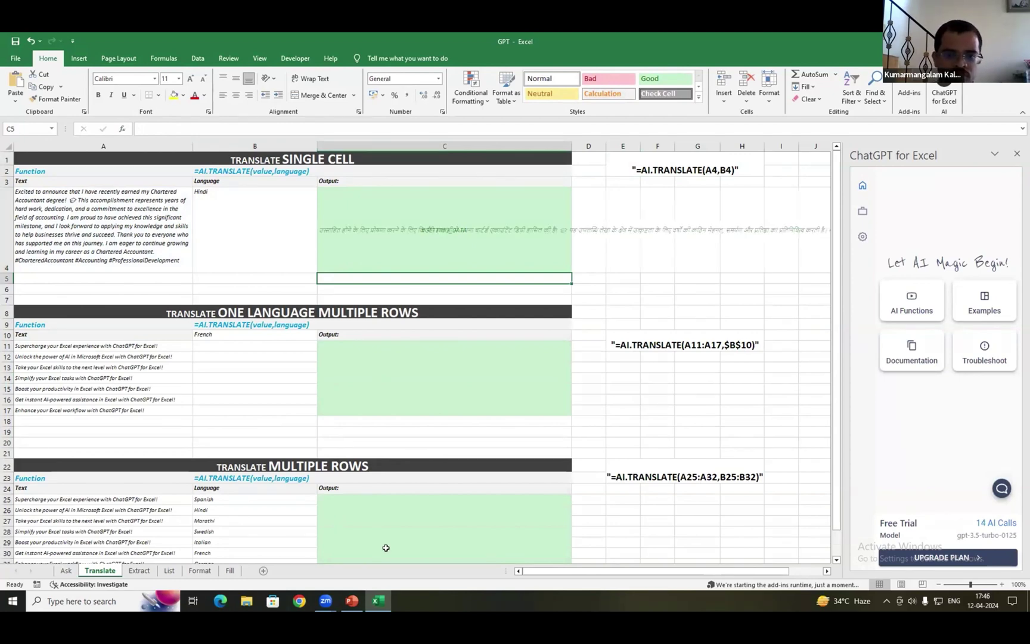
- Pick Italian from B4's language dropdown, then reopen and dismiss the list
{"action": "left_click", "coordinate": [442, 224]}
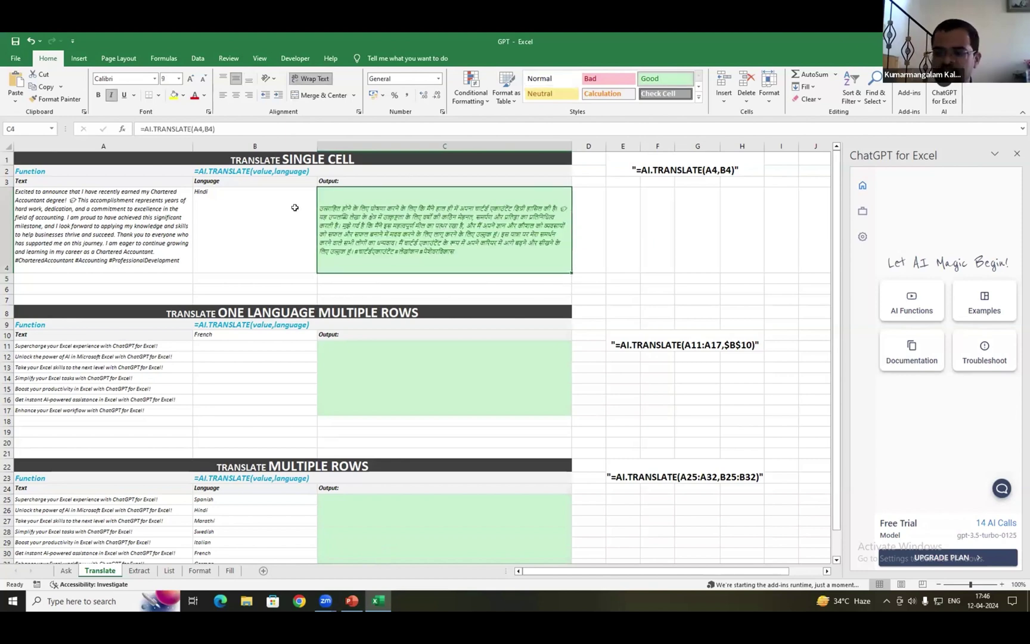
{"action": "left_click", "coordinate": [278, 201]}
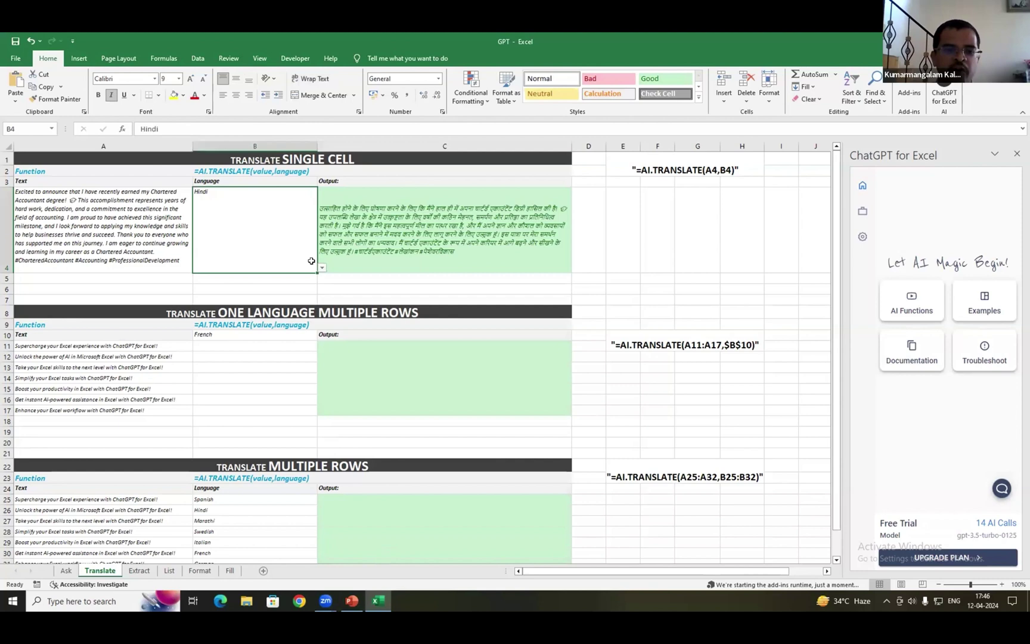
{"action": "left_click", "coordinate": [321, 268]}
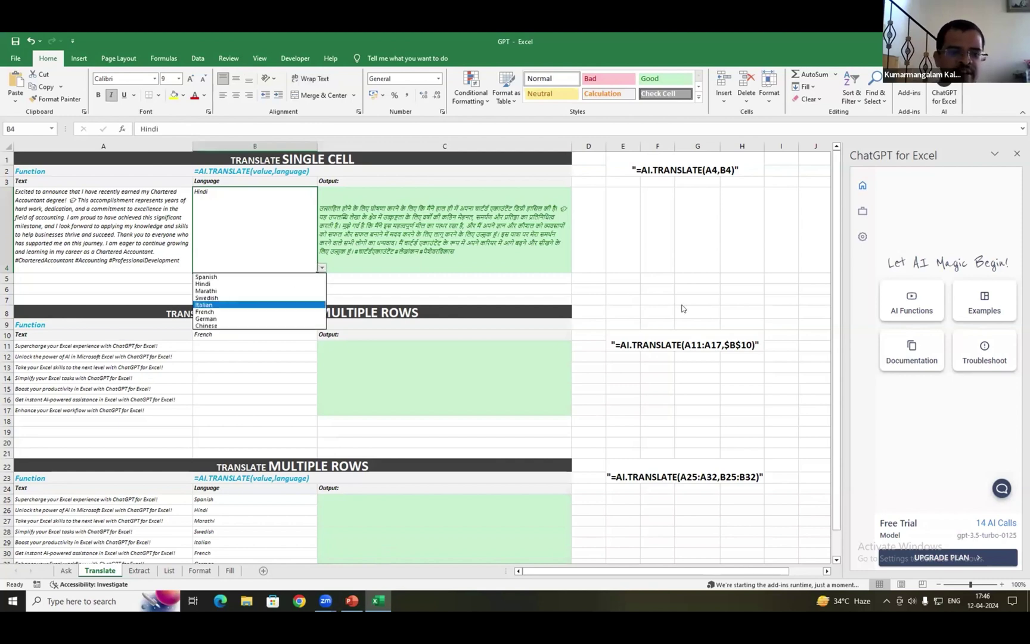
{"action": "left_click", "coordinate": [206, 307]}
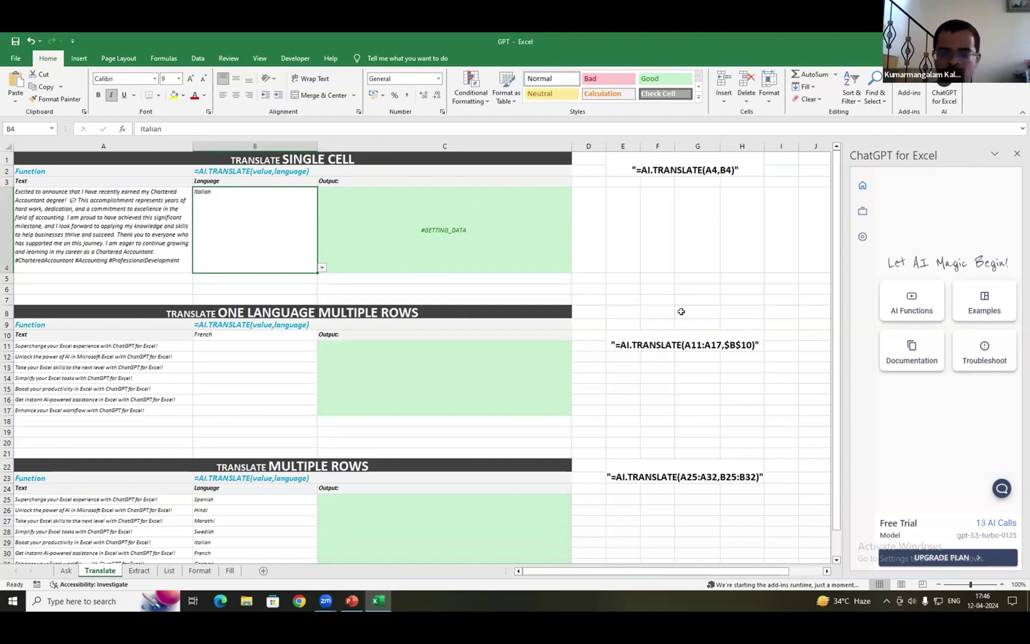
{"action": "left_click", "coordinate": [321, 268]}
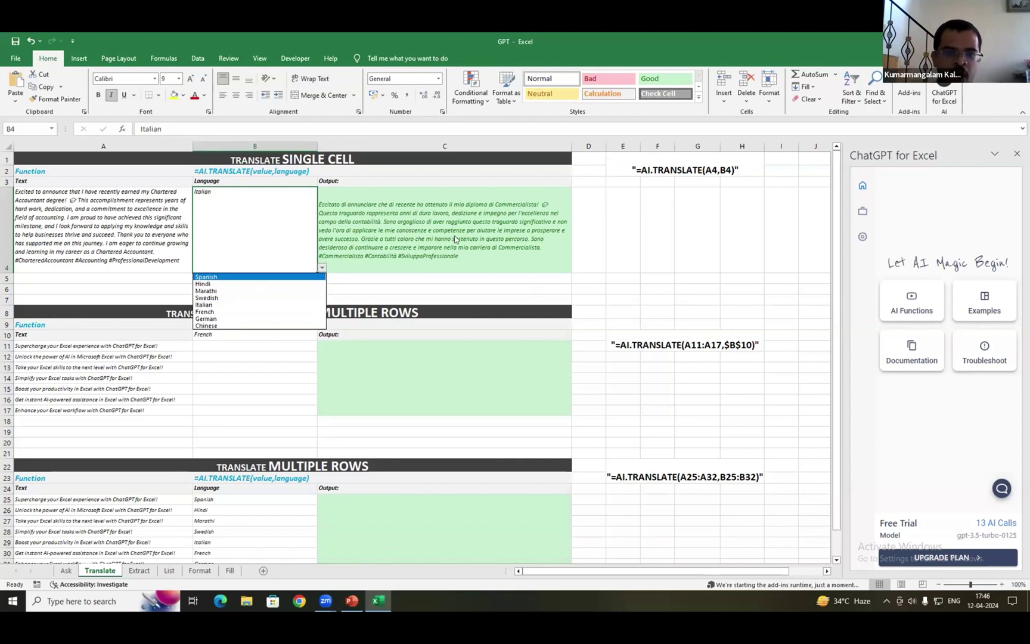
{"action": "key", "text": "Escape"}
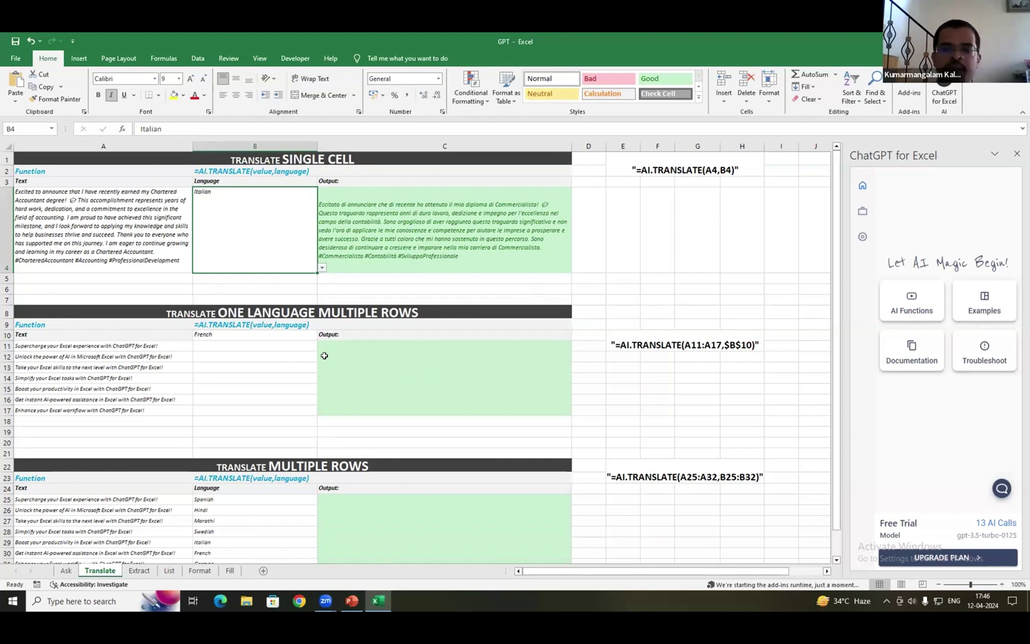
- Copy the E10 translation formula into C11 and fill it down to C17
{"action": "key", "text": "Tab"}
{"action": "scroll", "coordinate": [325, 356], "scroll_direction": "down", "scroll_amount": 2}
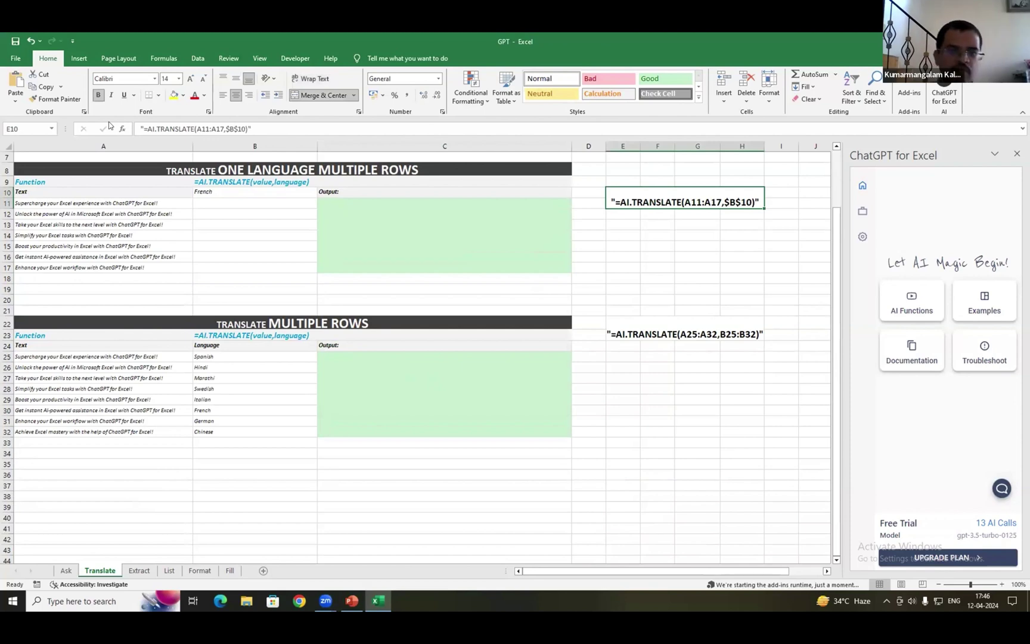
{"action": "triple_click", "coordinate": [196, 129]}
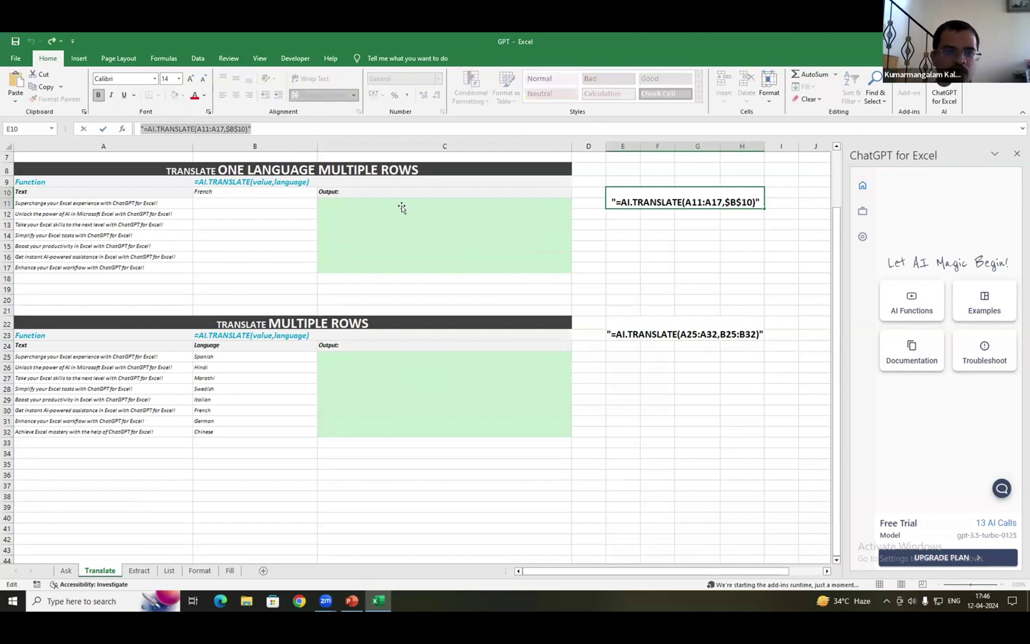
{"action": "left_click", "coordinate": [394, 211]}
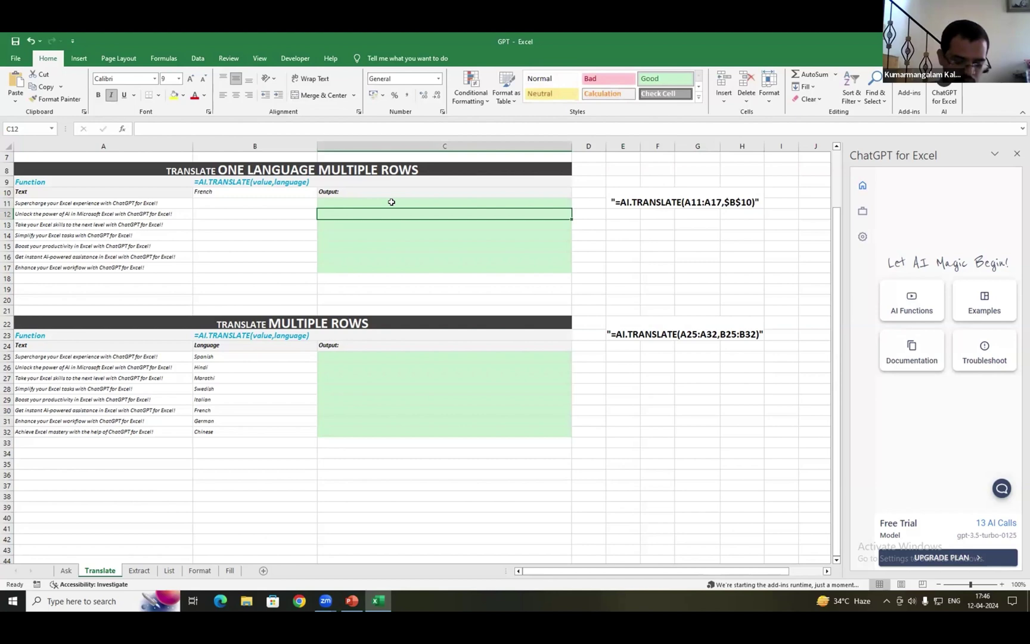
{"action": "left_click", "coordinate": [392, 203]}
{"action": "key", "text": "ctrl+v"}
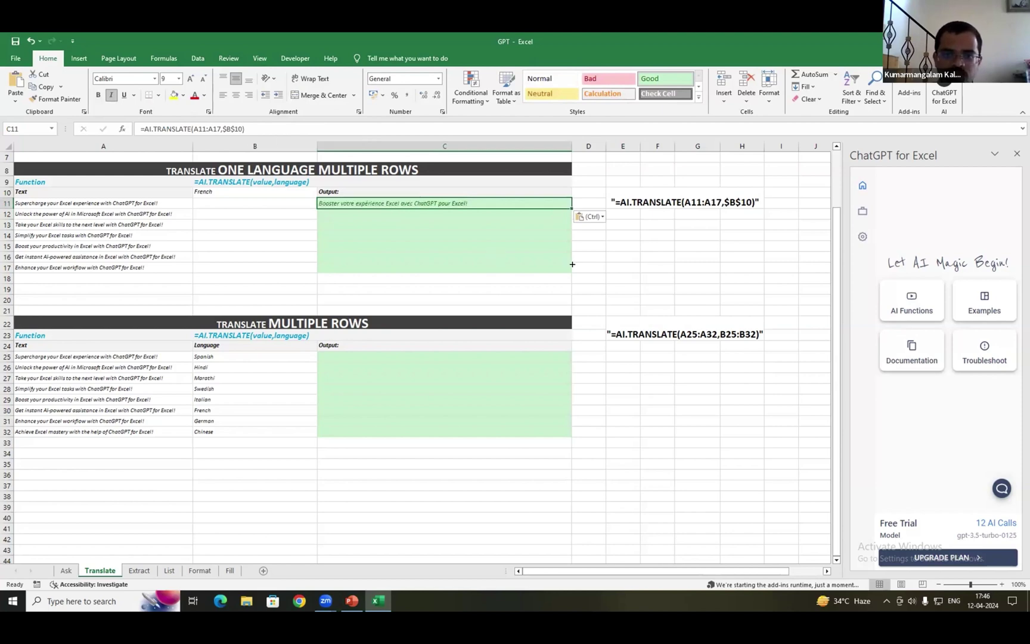
{"action": "left_click_drag", "start_coordinate": [573, 264], "coordinate": [573, 274]}
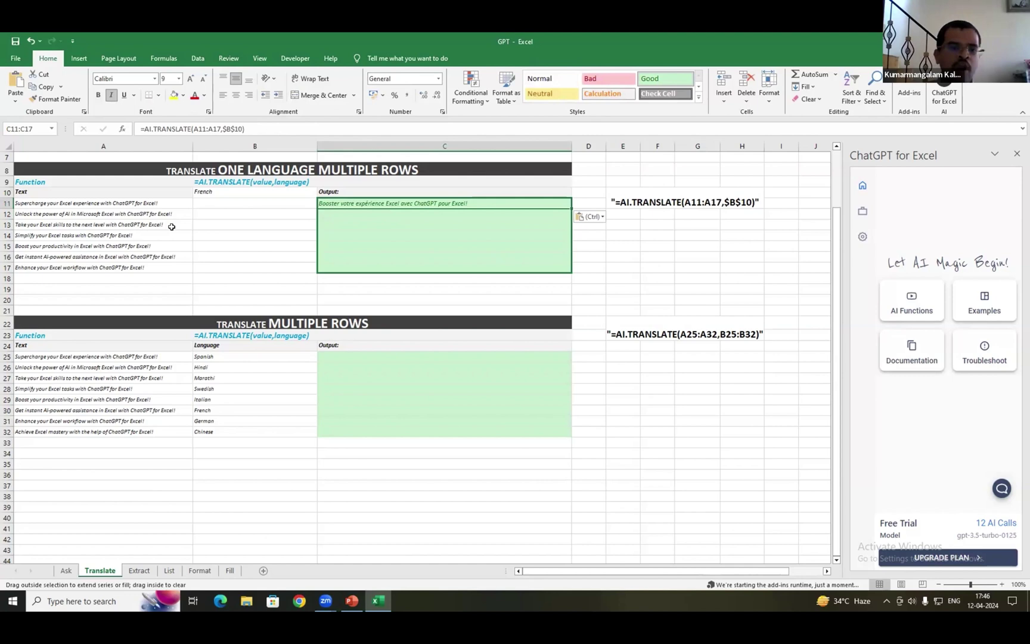